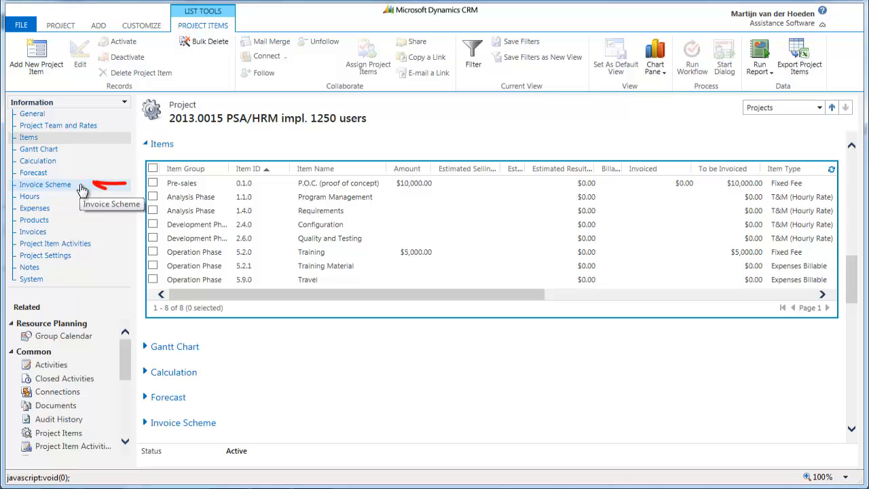
Add a first installment to the project's invoice scheme, due 7/1/2013, described as "20% down payment" and not on hold
{"action": "left_click", "coordinate": [81, 188]}
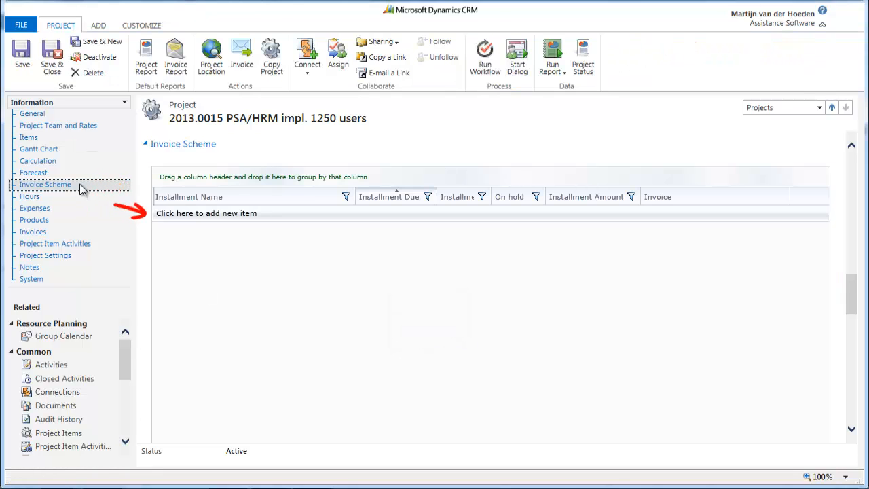
{"action": "left_click", "coordinate": [253, 214]}
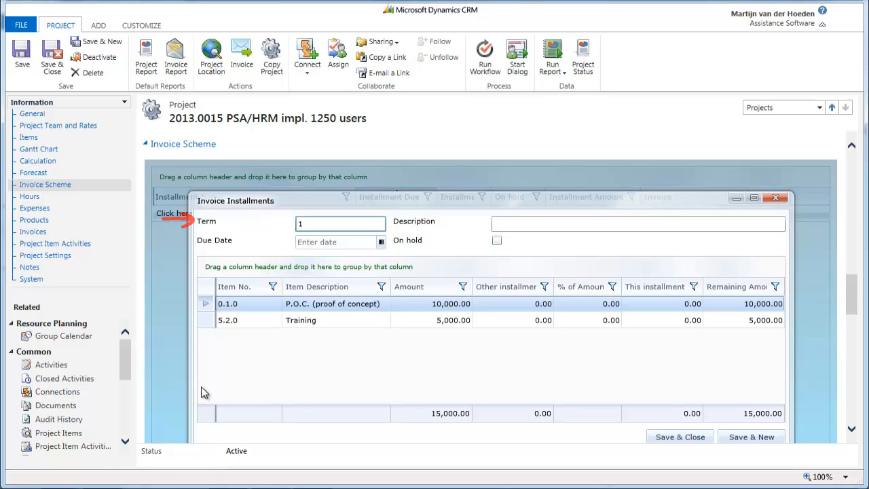
{"action": "key", "text": "Tab"}
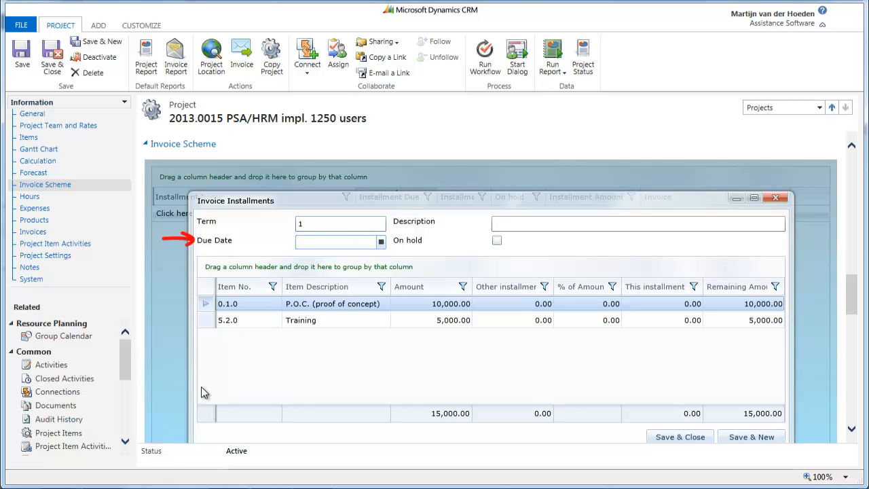
{"action": "left_click", "coordinate": [381, 243]}
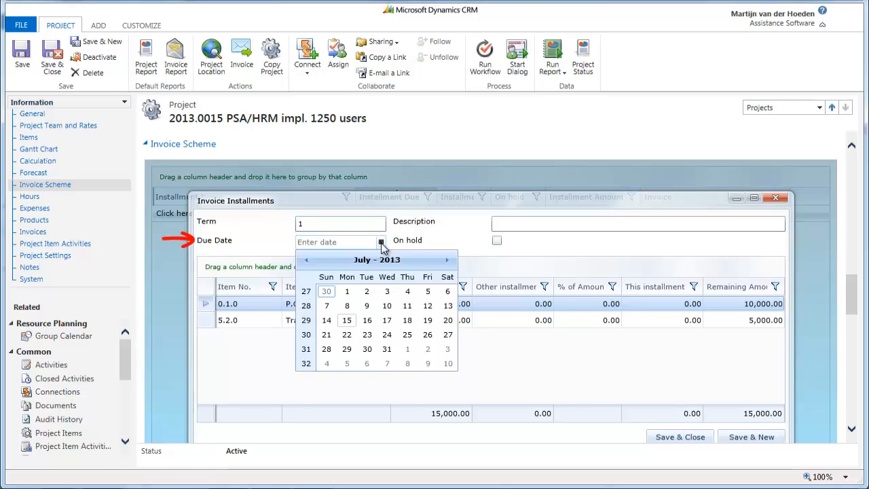
{"action": "left_click", "coordinate": [347, 292]}
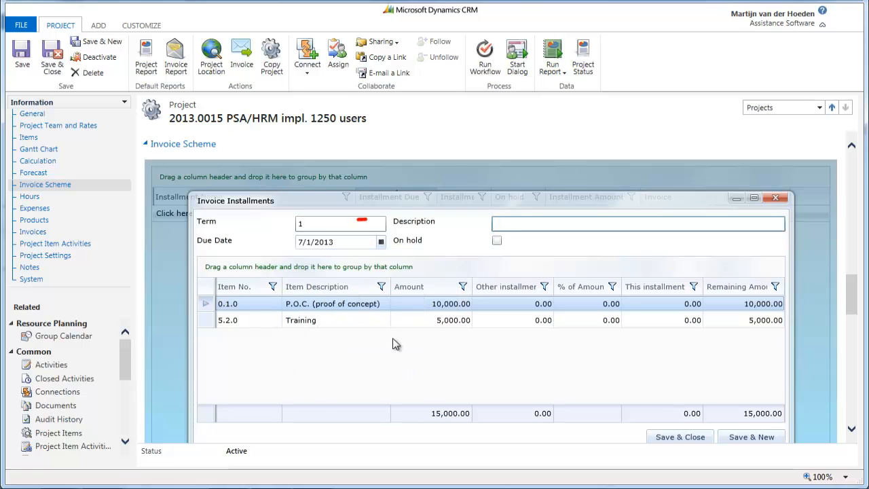
{"action": "type", "text": "20% down payment"}
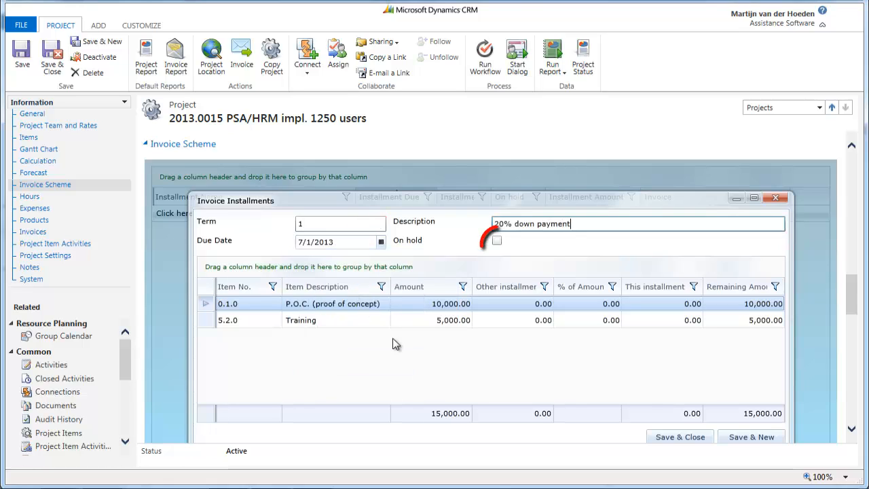
{"action": "left_click", "coordinate": [494, 242]}
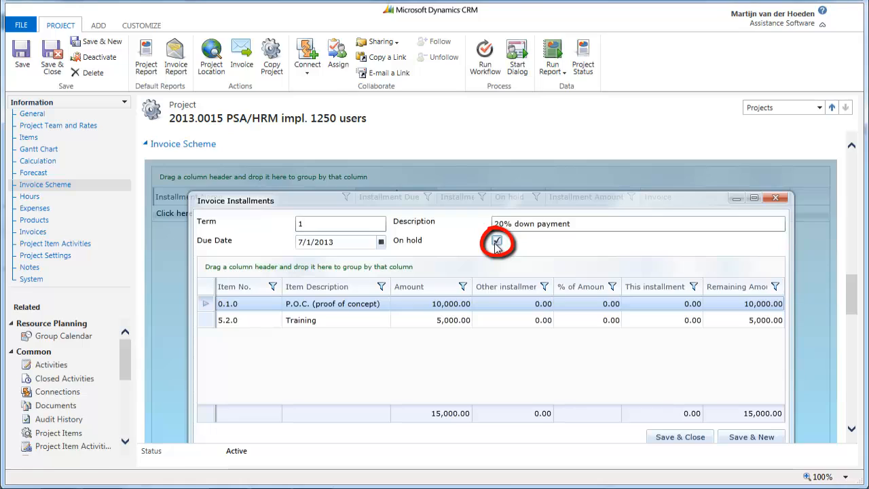
{"action": "left_click", "coordinate": [496, 244]}
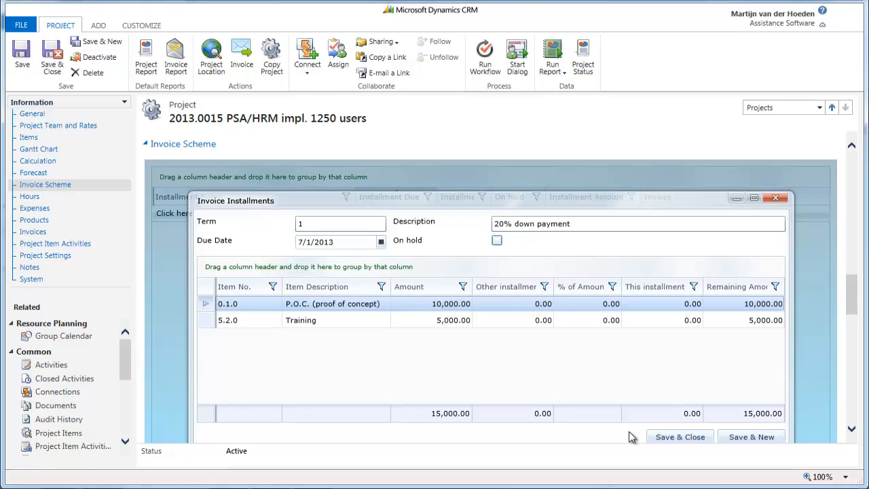
Allocate 20% of the P.O.C. (proof of concept) amount to this installment, then save it and start a new one
{"action": "key", "text": "Tab"}
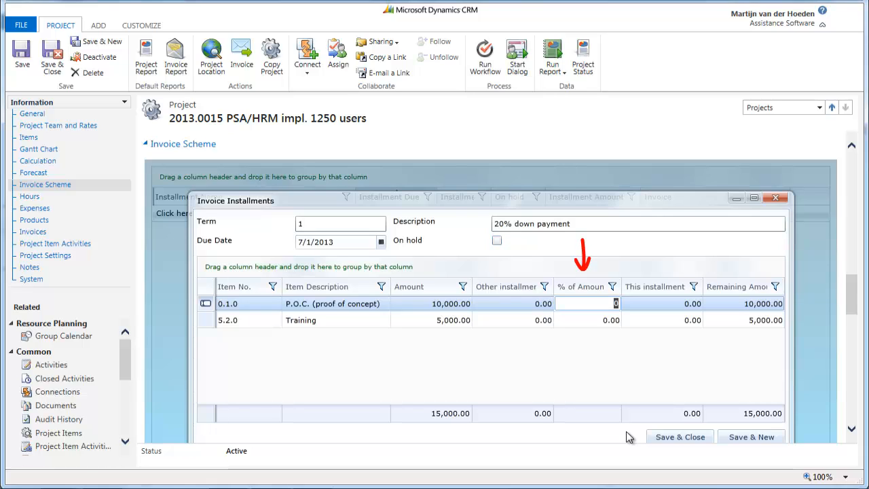
{"action": "type", "text": "20"}
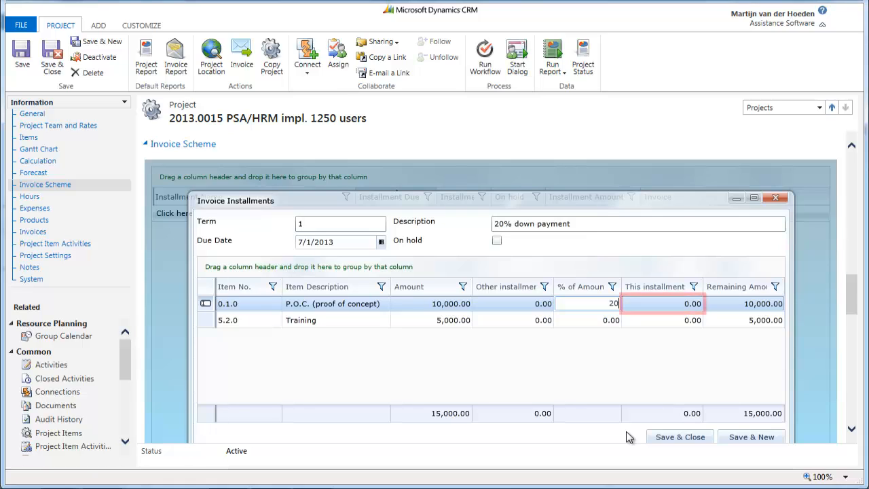
{"action": "key", "text": "Tab"}
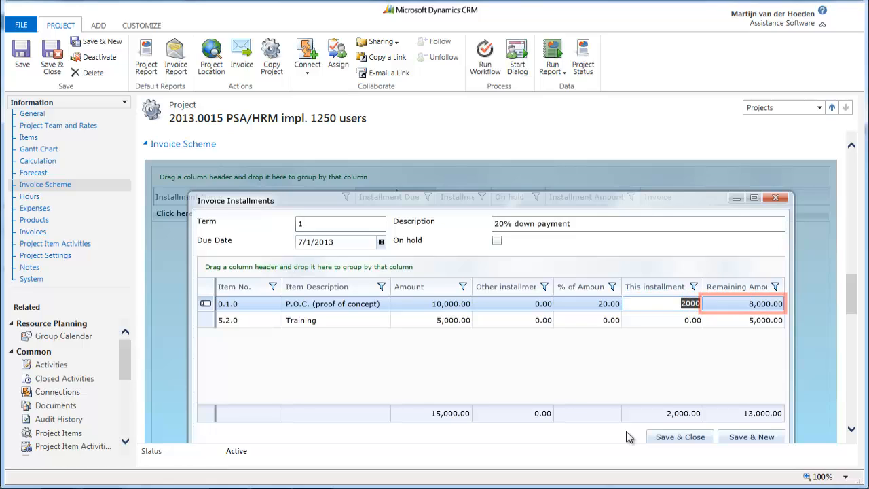
{"action": "left_click", "coordinate": [723, 438]}
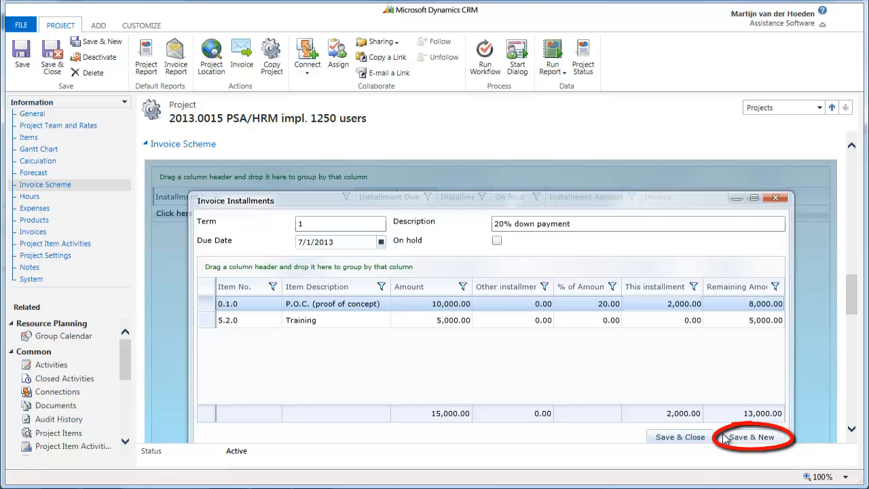
{"action": "left_click", "coordinate": [725, 438]}
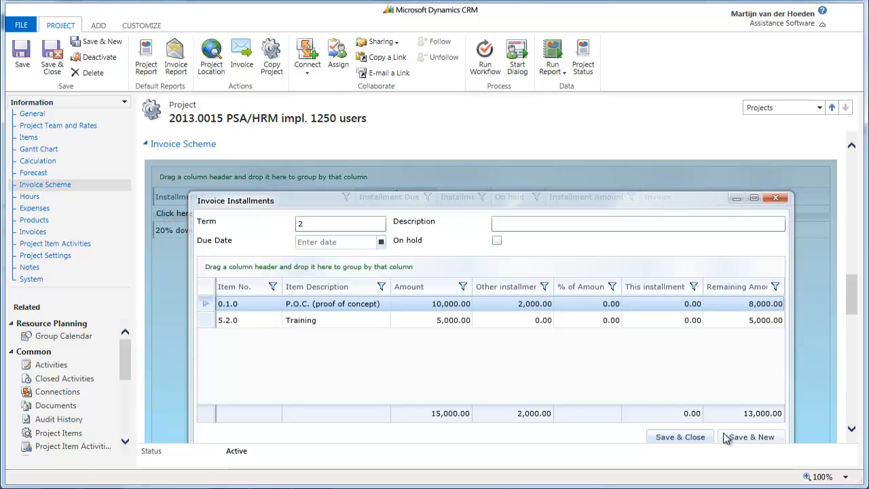
Give the term 2 installment a due date of 7/16/2013 and the description "40% mid phase"
{"action": "left_click", "coordinate": [381, 242]}
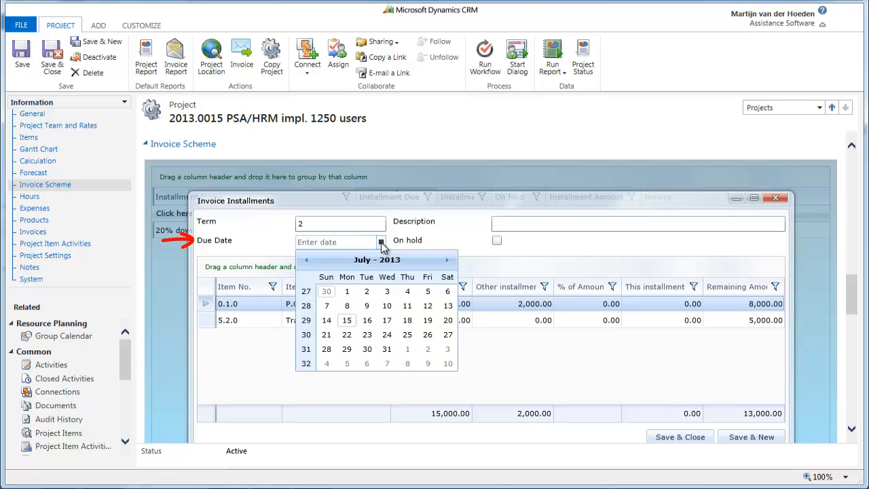
{"action": "left_click", "coordinate": [367, 320]}
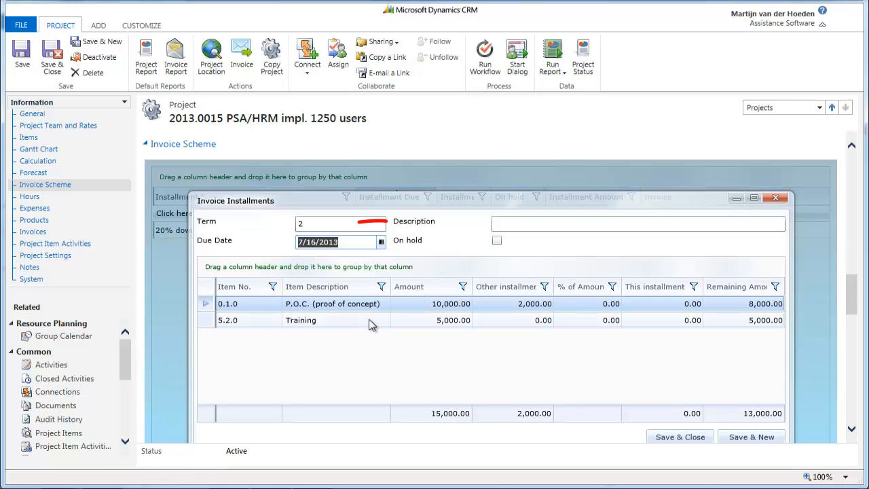
{"action": "key", "text": "Tab"}
{"action": "type", "text": "40"}
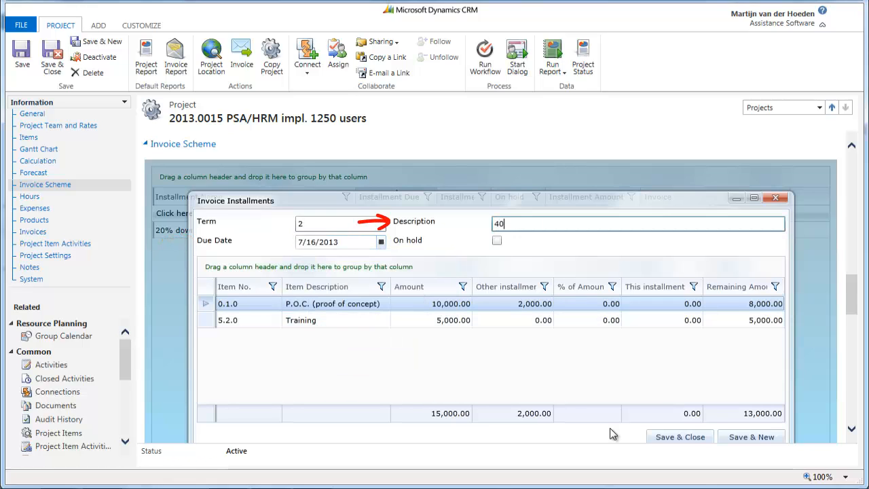
{"action": "type", "text": "% mid phase"}
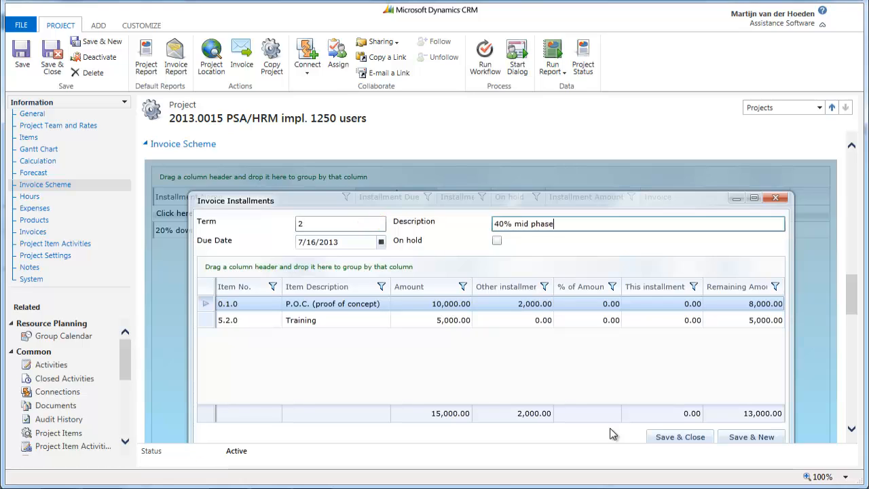
Allocate 40% of the P.O.C. item to the mid-phase installment, then save it and start another one
{"action": "key", "text": "Tab"}
{"action": "type", "text": "40"}
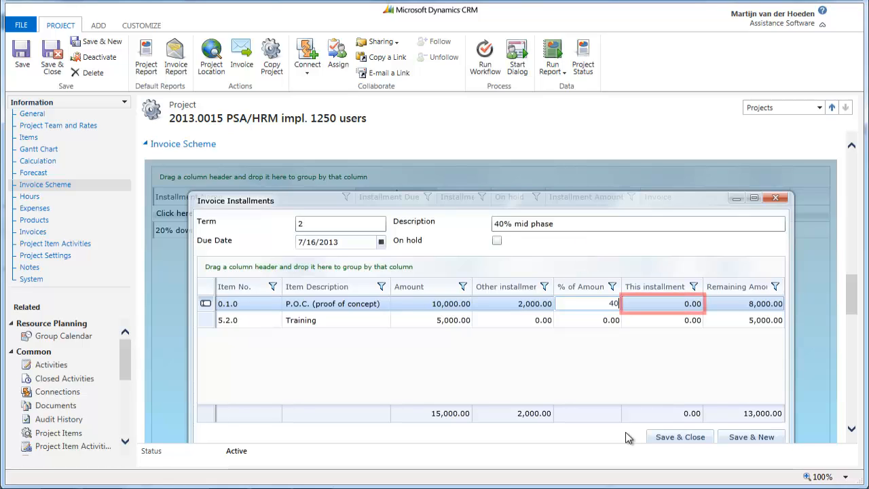
{"action": "key", "text": "Tab"}
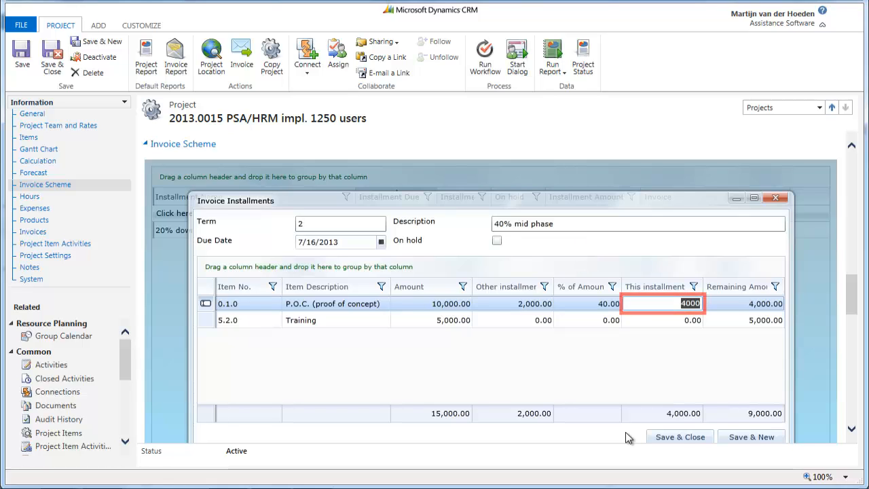
{"action": "left_click", "coordinate": [725, 437]}
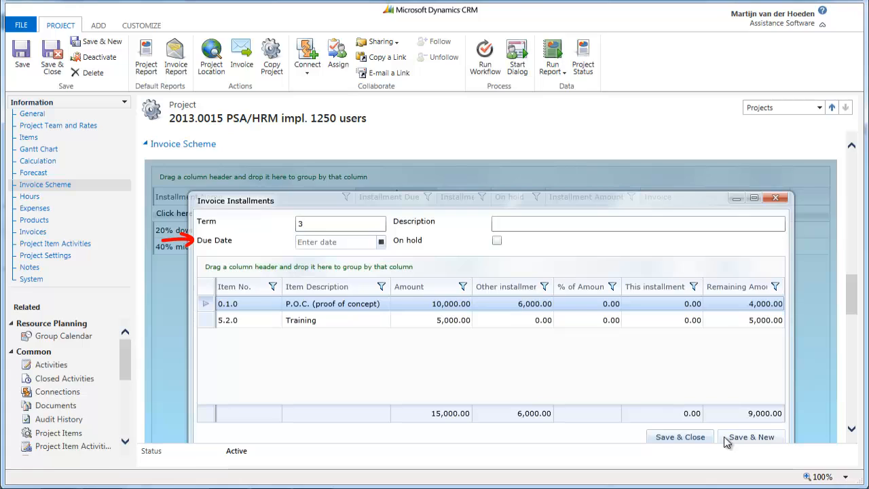
Give the term 3 installment a due date of 8/9/2013 and the description "40% final report"
{"action": "left_click", "coordinate": [381, 242]}
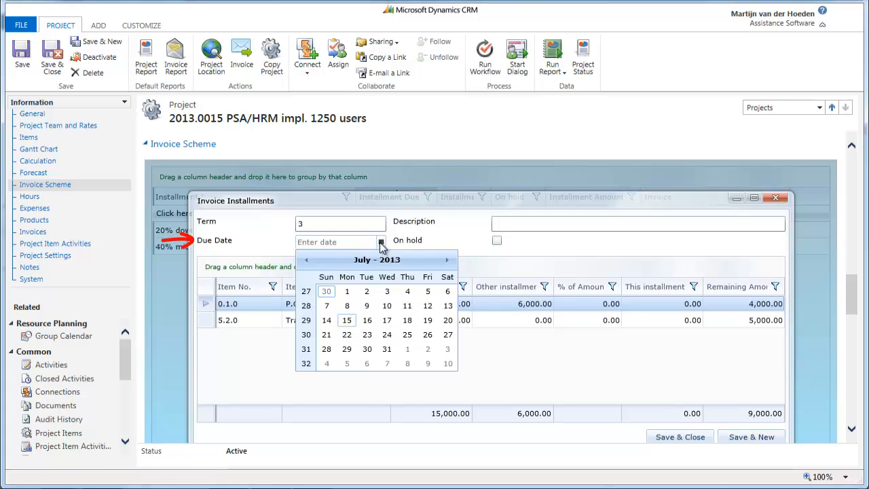
{"action": "left_click", "coordinate": [427, 365]}
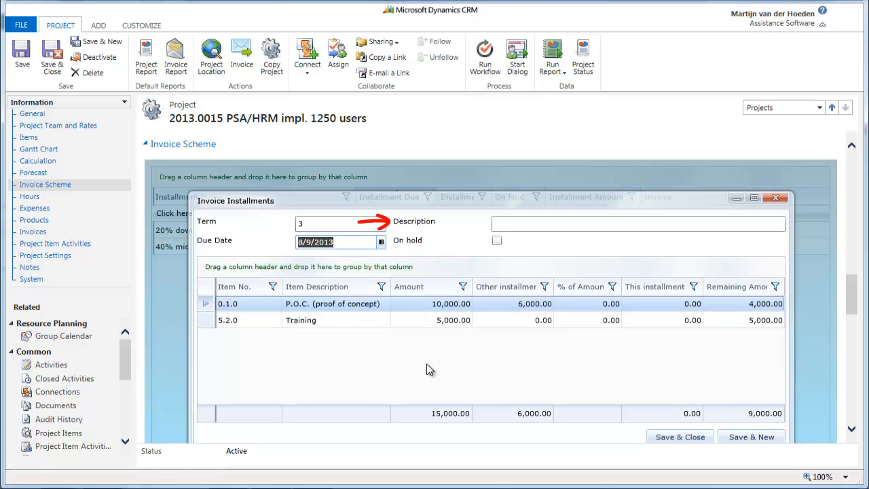
{"action": "key", "text": "Tab"}
{"action": "type", "text": "40% final report"}
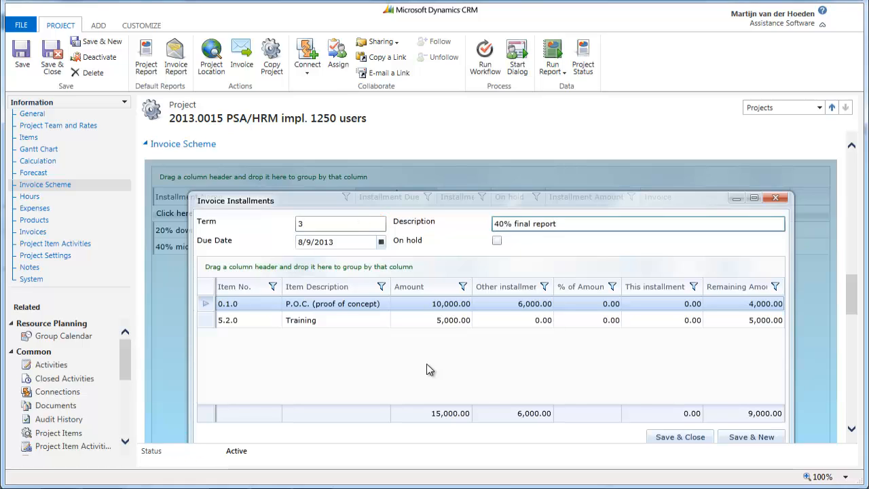
Set the P.O.C. item's amount for this installment to 4000, then save the installment and close the form
{"action": "key", "text": "Tab"}
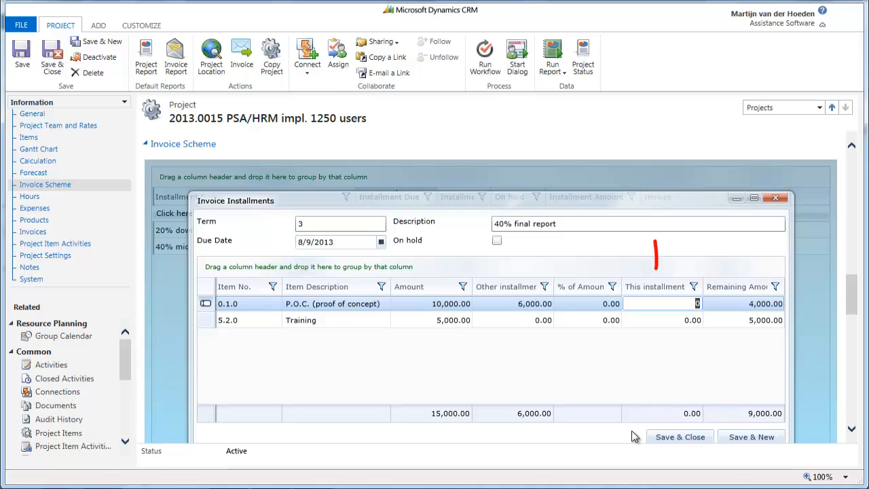
{"action": "type", "text": "40."}
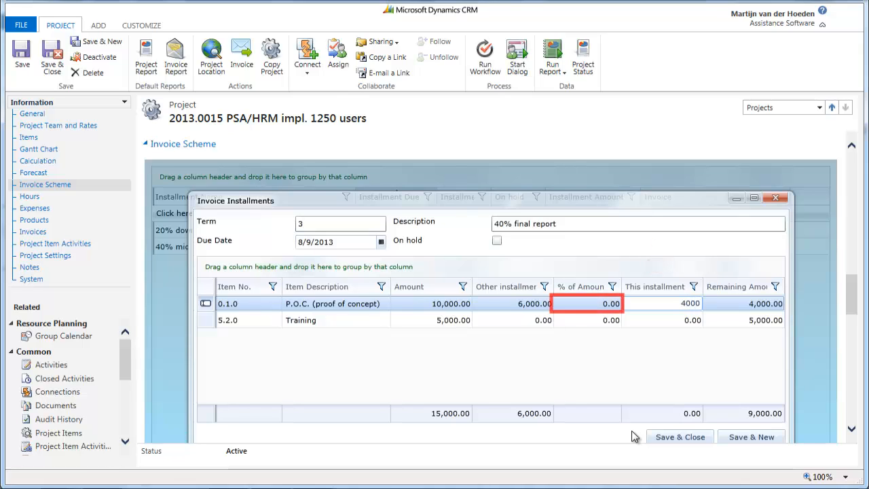
{"action": "type", "text": "00"}
{"action": "key", "text": "Return"}
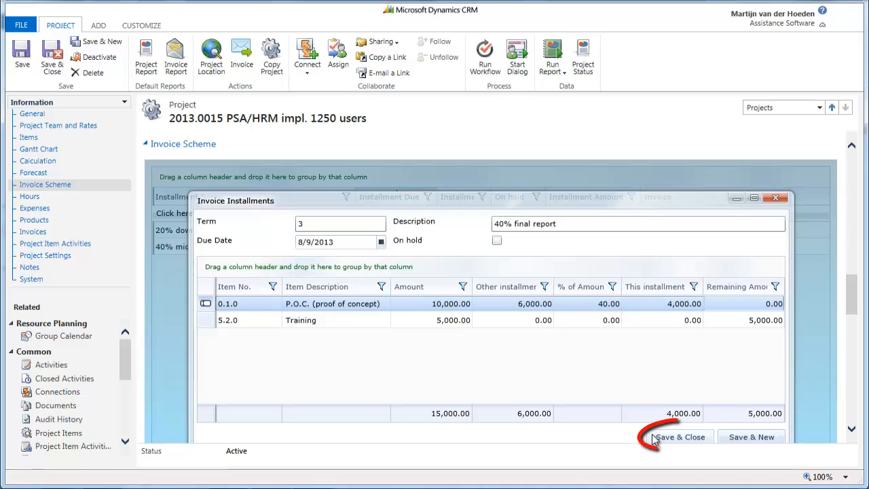
{"action": "left_click", "coordinate": [653, 438]}
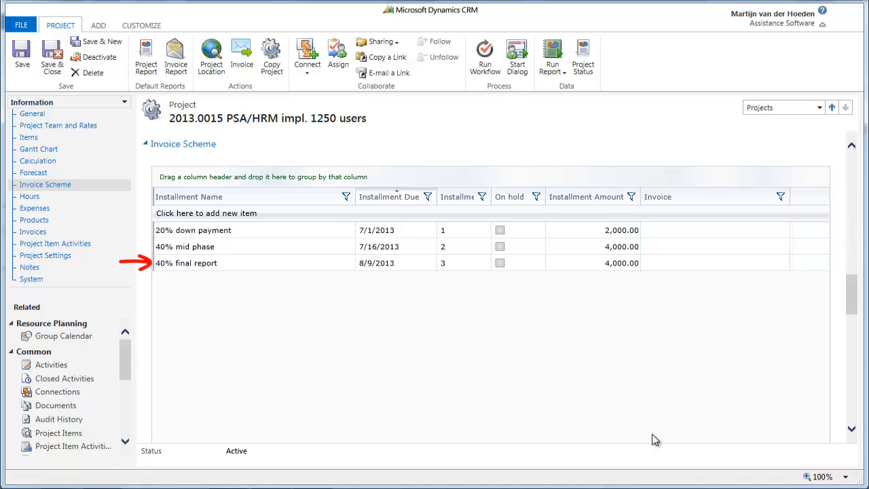
{"action": "right_click", "coordinate": [328, 270]}
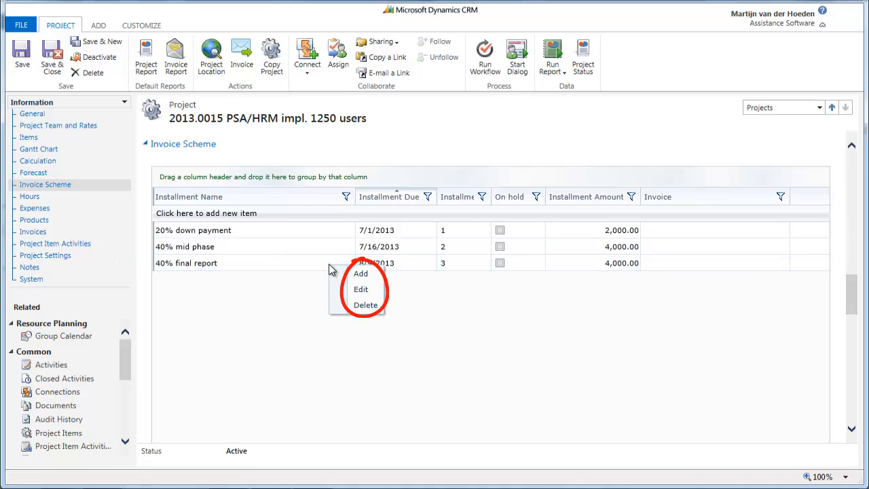
{"action": "left_click", "coordinate": [332, 418]}
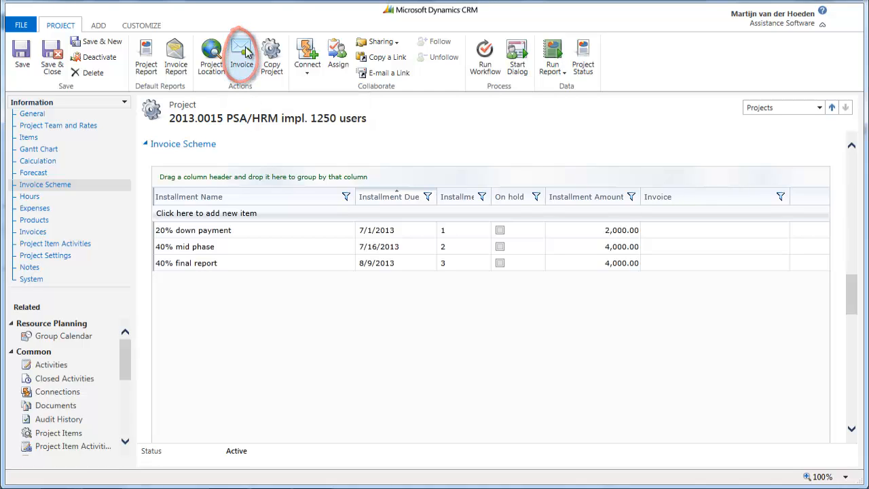
Create an invoice for the project's next installment, keeping the description "20% down payment" and the invoice date 7/15/2013
{"action": "left_click", "coordinate": [244, 53]}
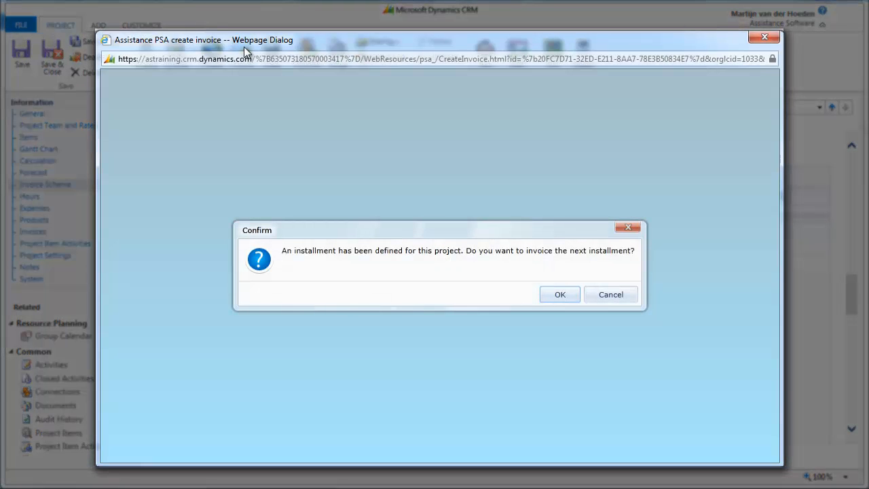
{"action": "left_click", "coordinate": [550, 293]}
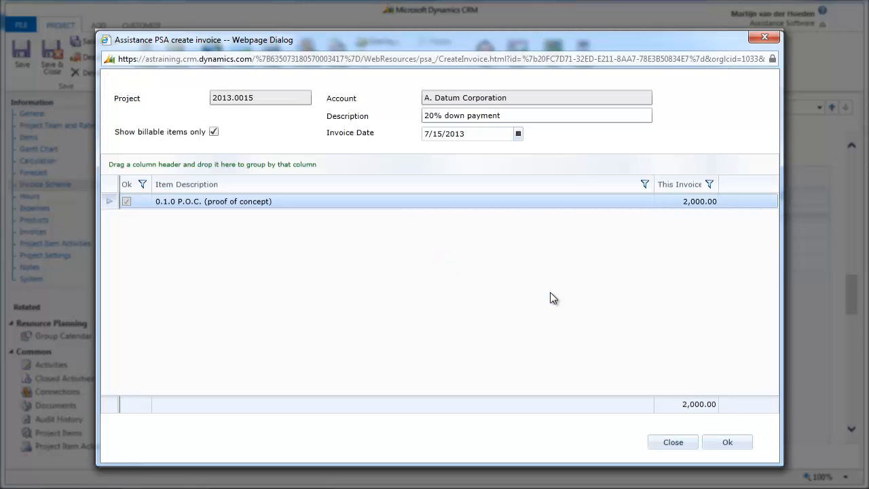
{"action": "left_click", "coordinate": [717, 443]}
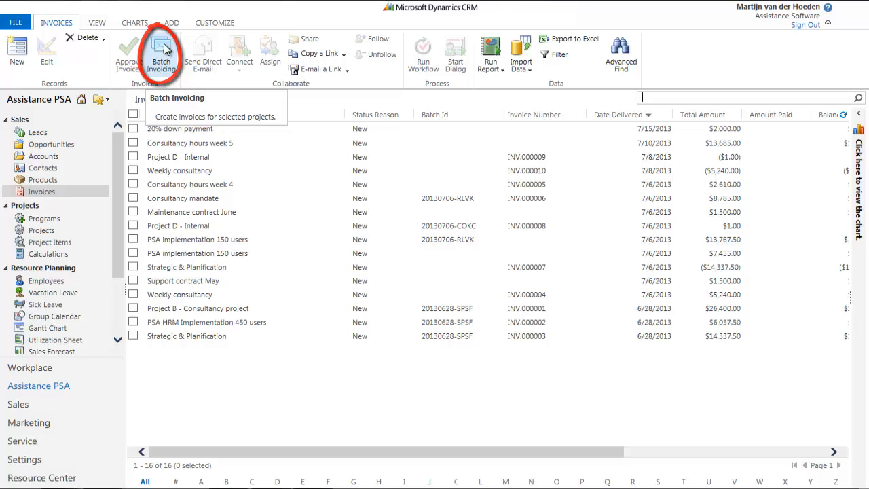
Start a batch invoice for the project type Installments and load the installments due until 7/16/2013
{"action": "left_click", "coordinate": [162, 54]}
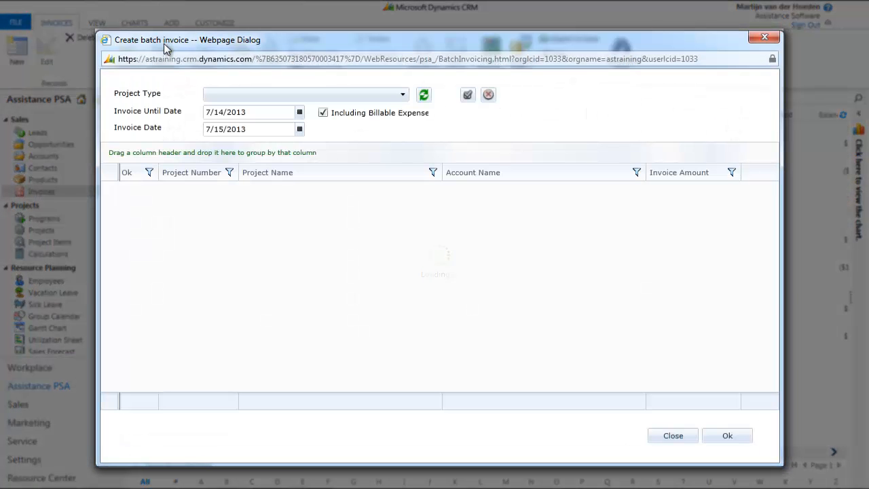
{"action": "left_click", "coordinate": [402, 95]}
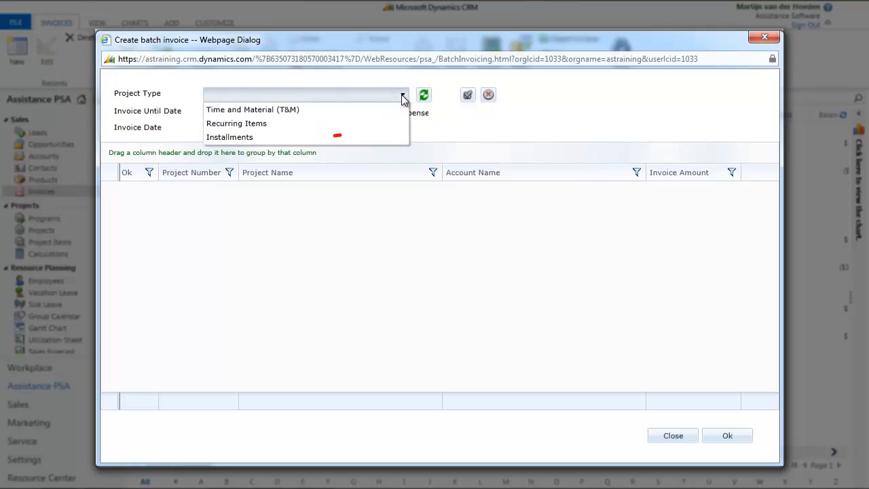
{"action": "left_click", "coordinate": [291, 139]}
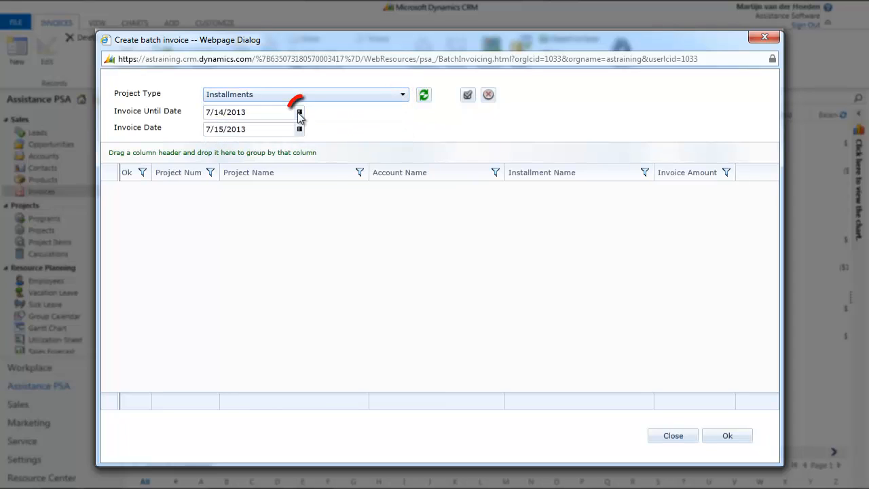
{"action": "left_click", "coordinate": [300, 112]}
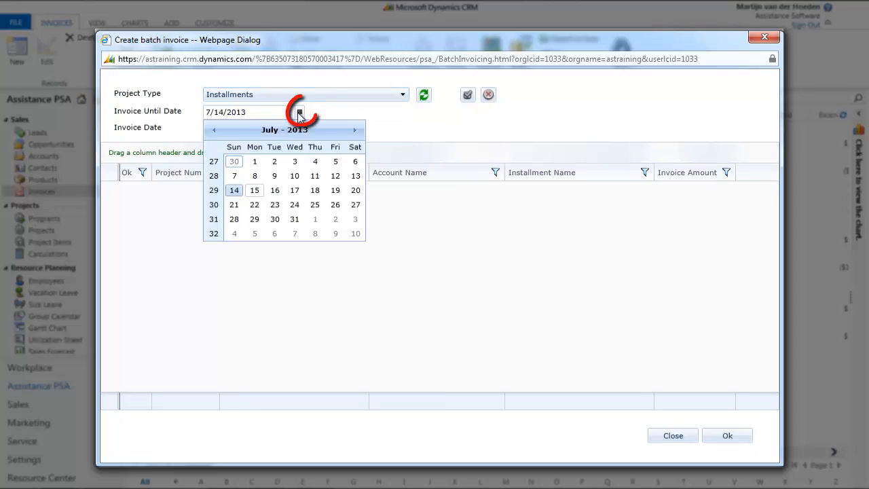
{"action": "left_click", "coordinate": [274, 190]}
{"action": "left_click", "coordinate": [423, 95]}
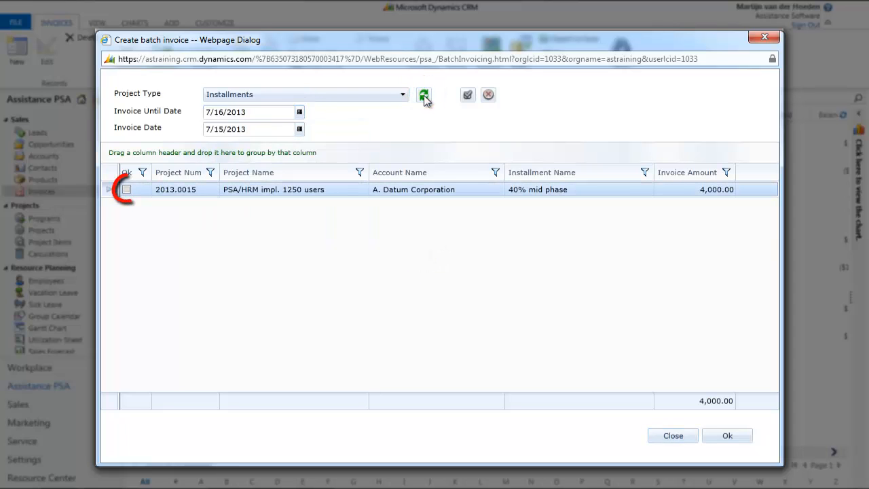
Create the batch invoice for the "40% mid phase" installment of project 2013.0015, close the batch dialog and refresh the invoice list
{"action": "left_click", "coordinate": [126, 191]}
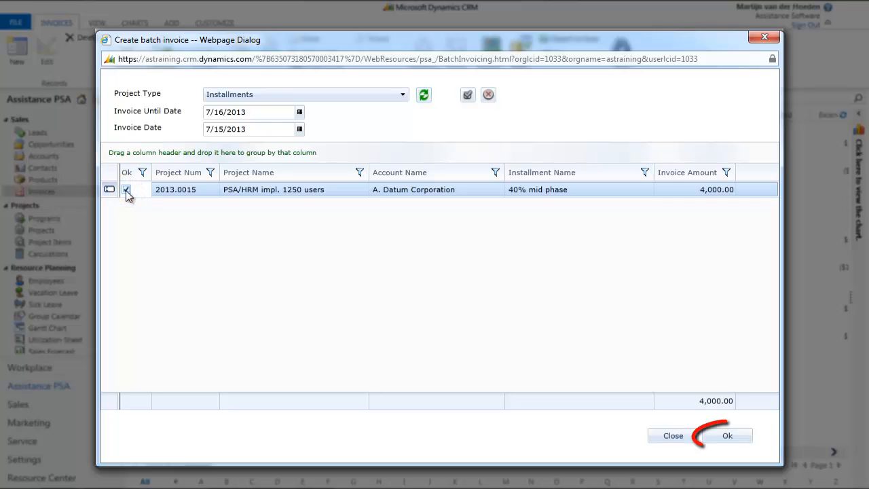
{"action": "left_click", "coordinate": [718, 436]}
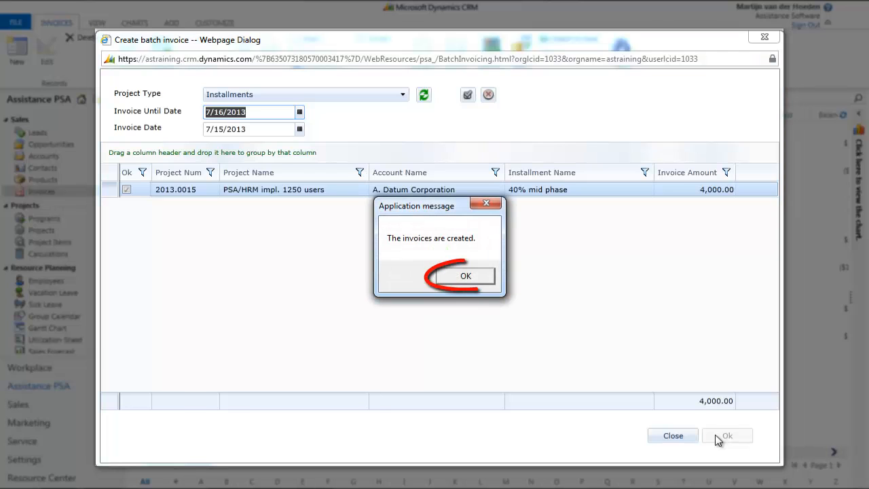
{"action": "left_click", "coordinate": [463, 276]}
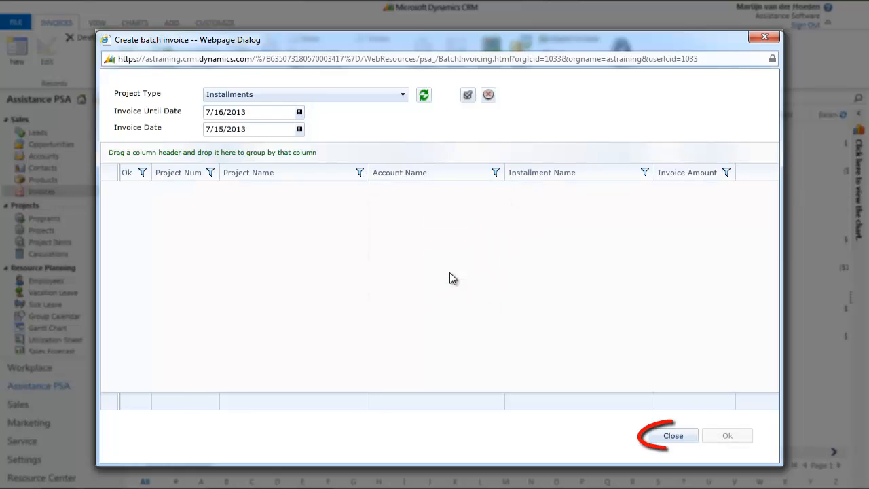
{"action": "left_click", "coordinate": [654, 438]}
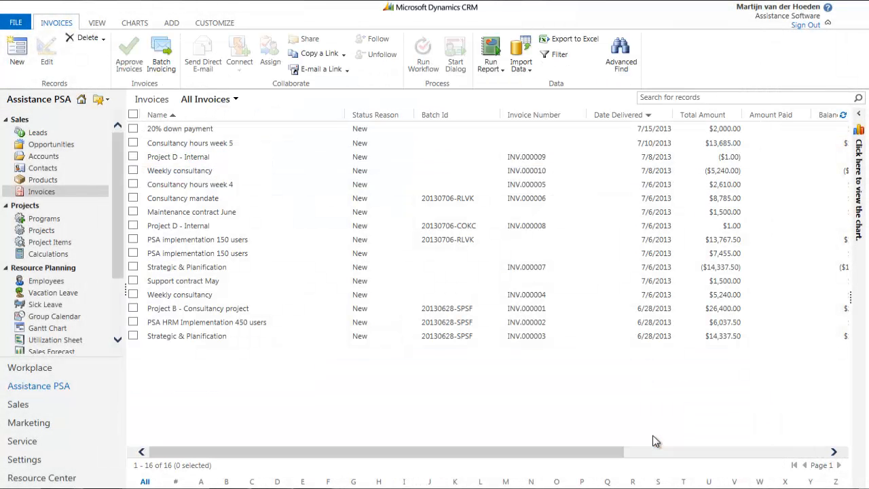
{"action": "left_click", "coordinate": [846, 117]}
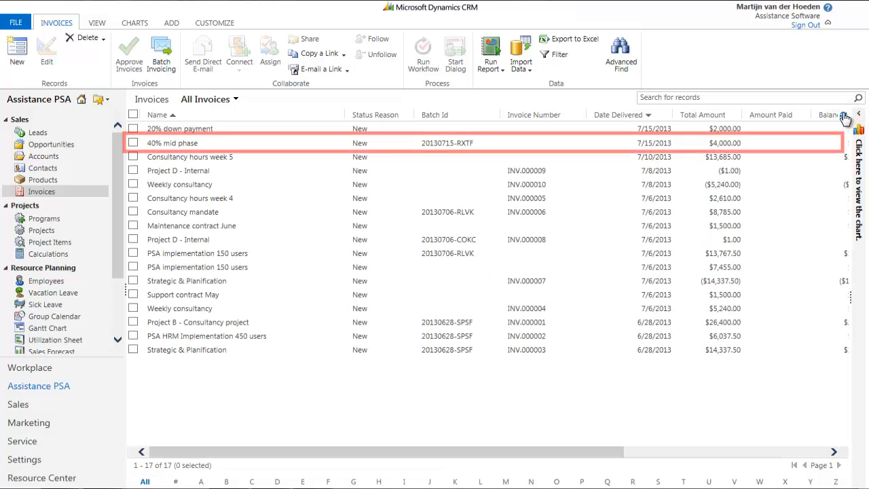